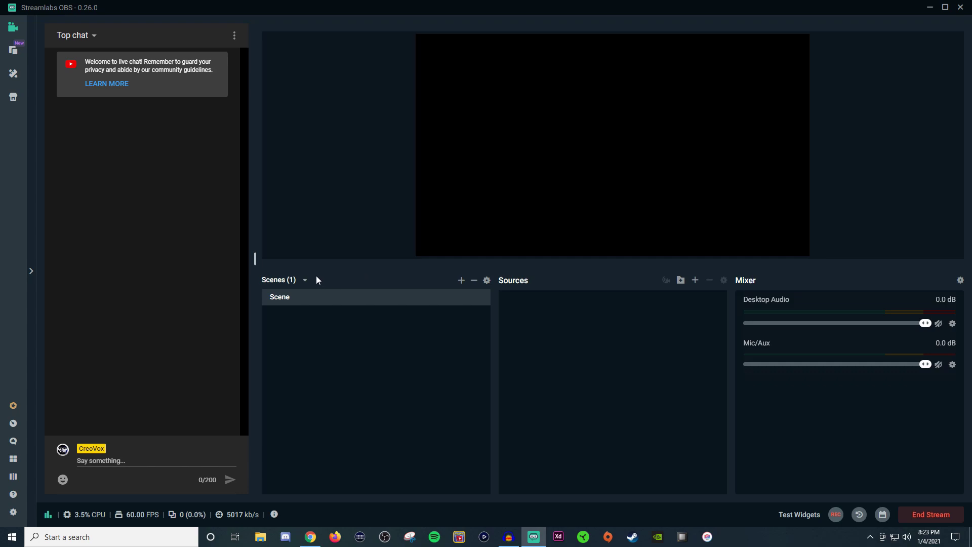
Step: Peek at the live dock, then open the layout editor and pick the Website-left layout
{"action": "left_click", "coordinate": [32, 271]}
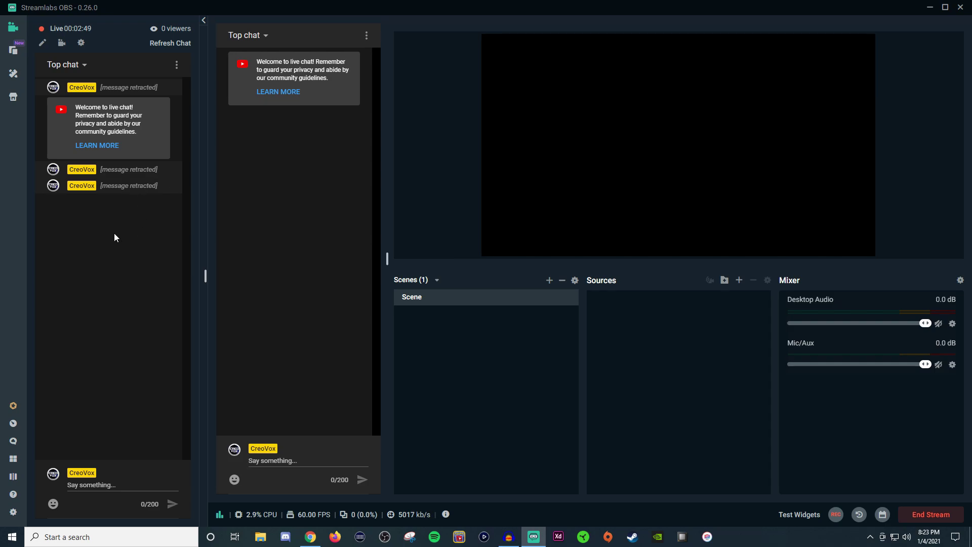
{"action": "left_click", "coordinate": [203, 20]}
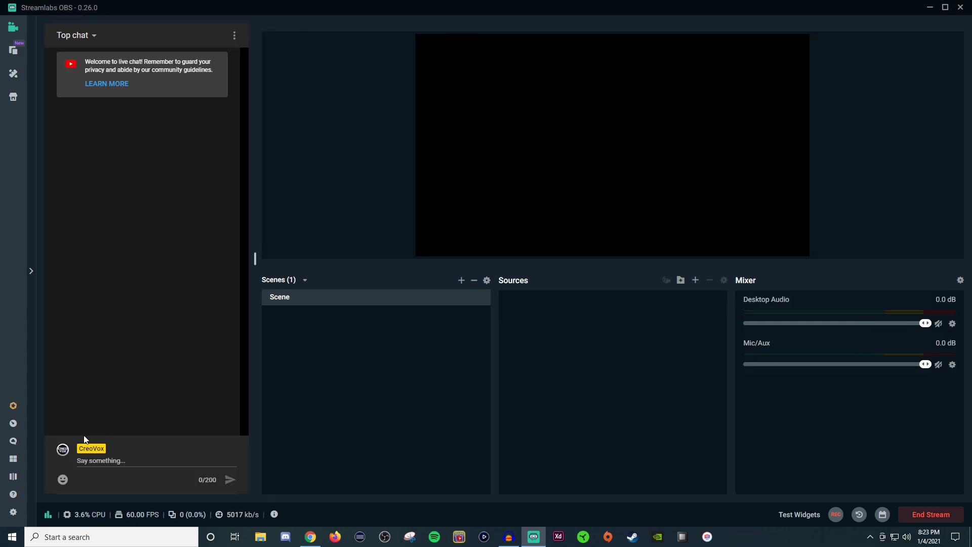
{"action": "left_click", "coordinate": [13, 459]}
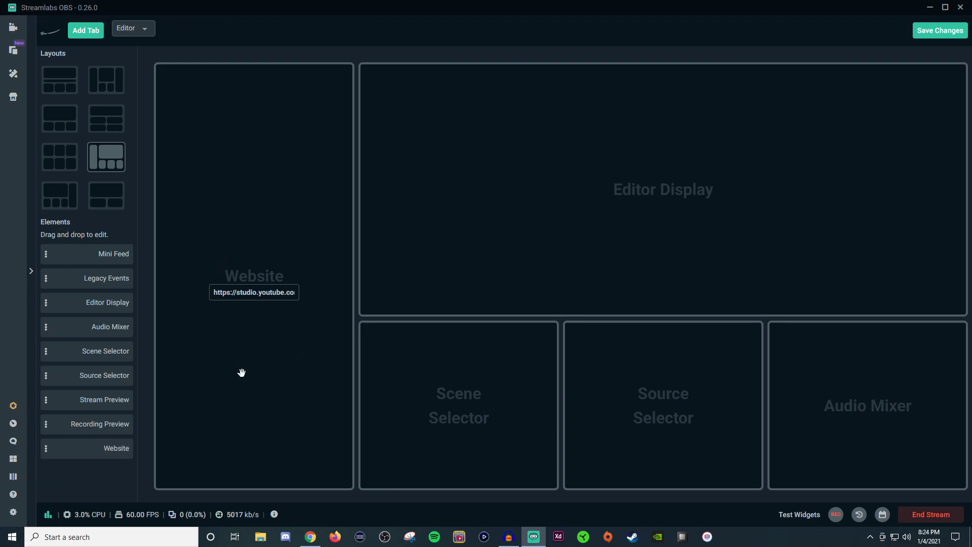
{"action": "left_click", "coordinate": [54, 201]}
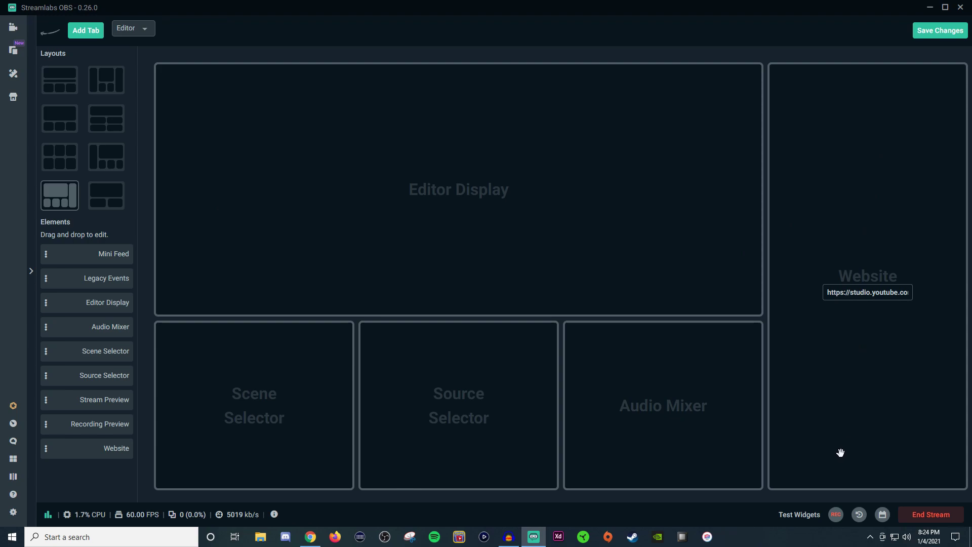
{"action": "left_click", "coordinate": [113, 163]}
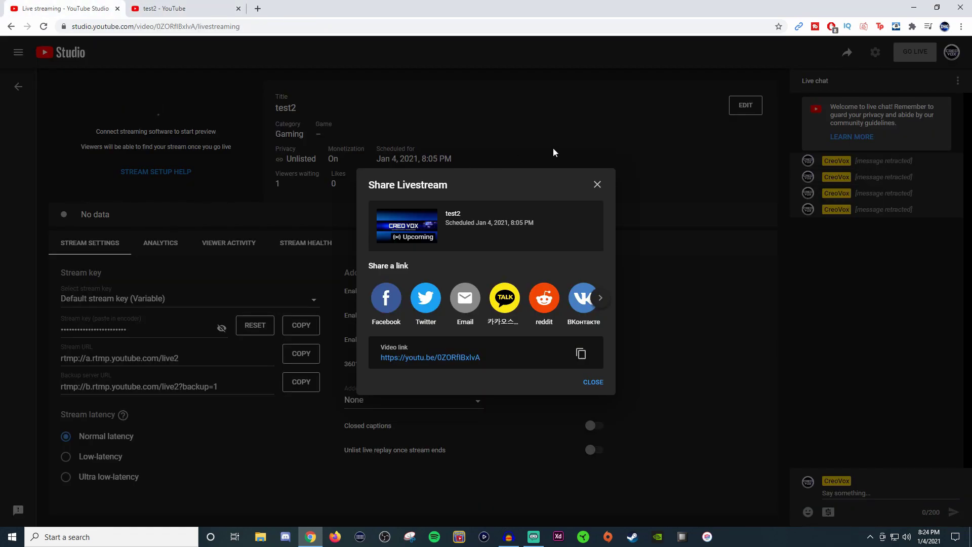
Step: Dismiss the Share dialog, pop the live chat out, and copy the popout window's URL
{"action": "left_click", "coordinate": [597, 185]}
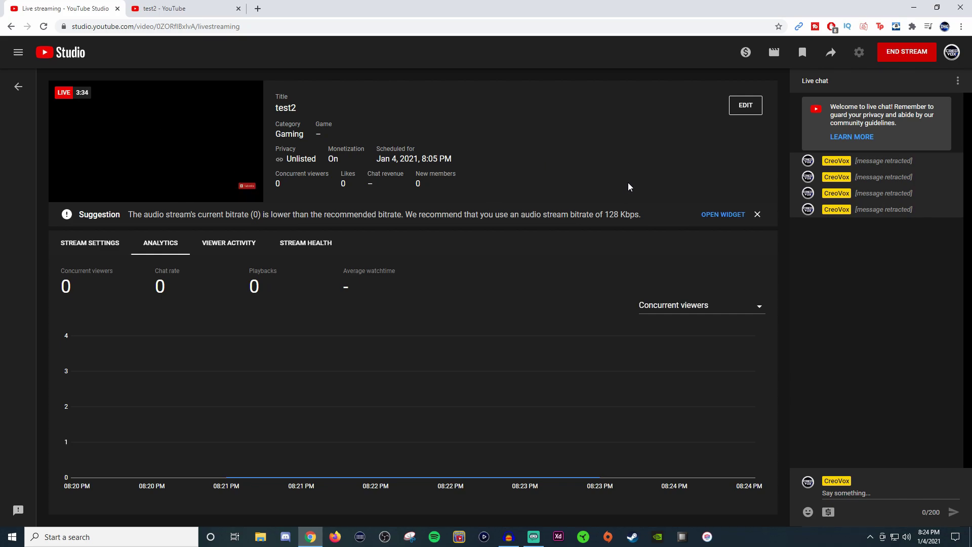
{"action": "left_click", "coordinate": [957, 81]}
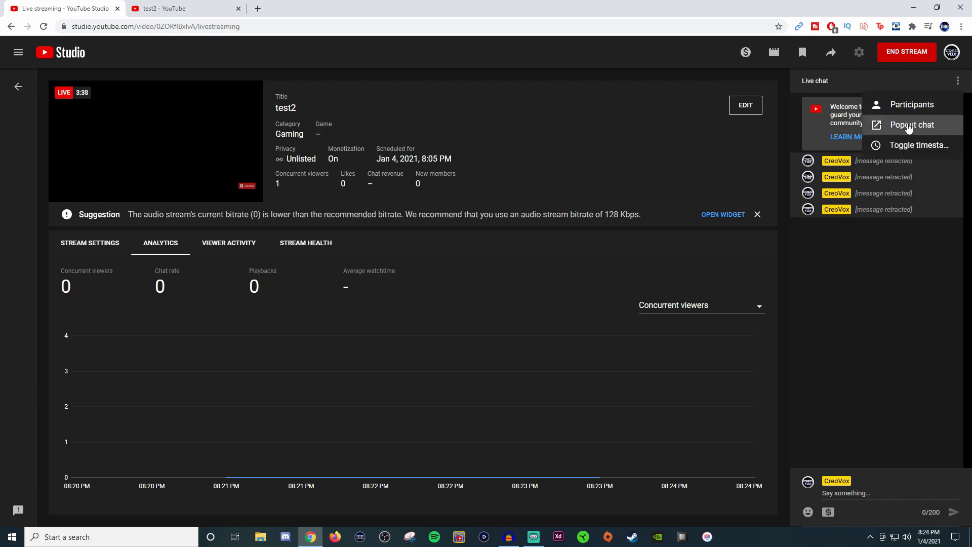
{"action": "left_click", "coordinate": [908, 130]}
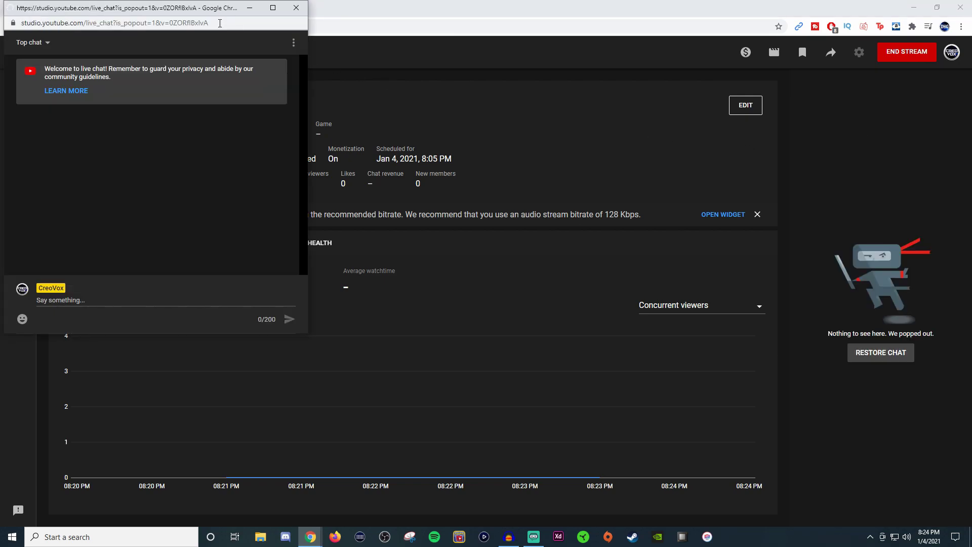
{"action": "left_click", "coordinate": [231, 24]}
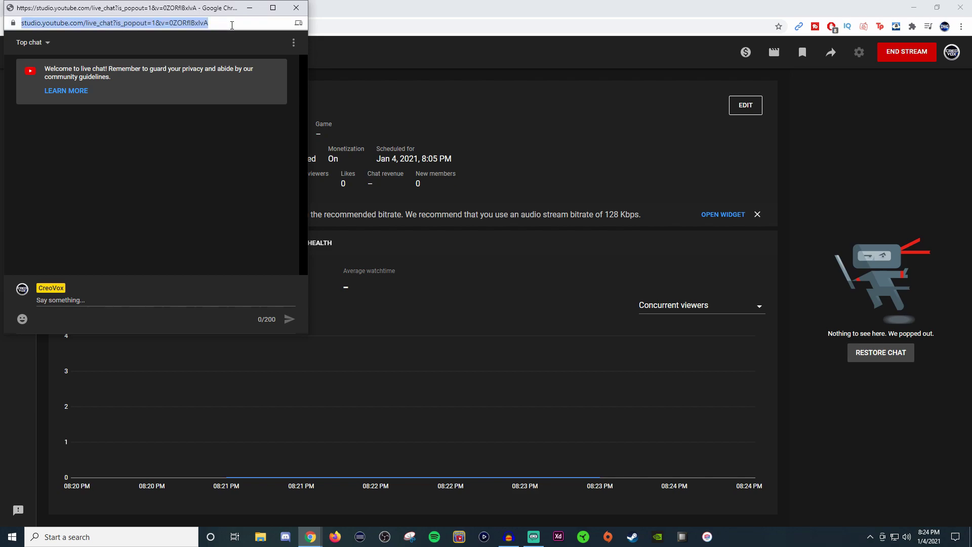
{"action": "key", "text": "ctrl+c"}
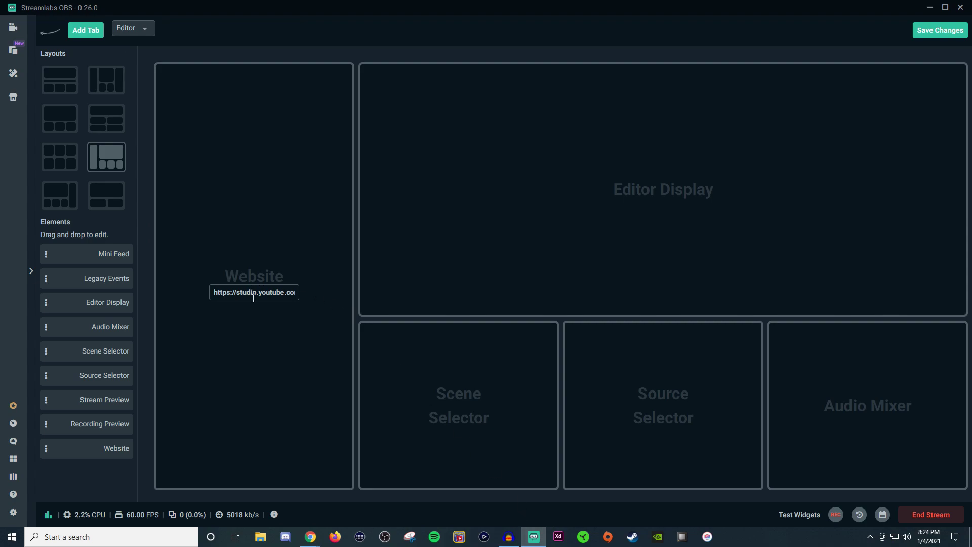
Step: Paste the popout chat URL into the Website panel, save the layout, and recheck the live dock
{"action": "triple_click", "coordinate": [255, 298]}
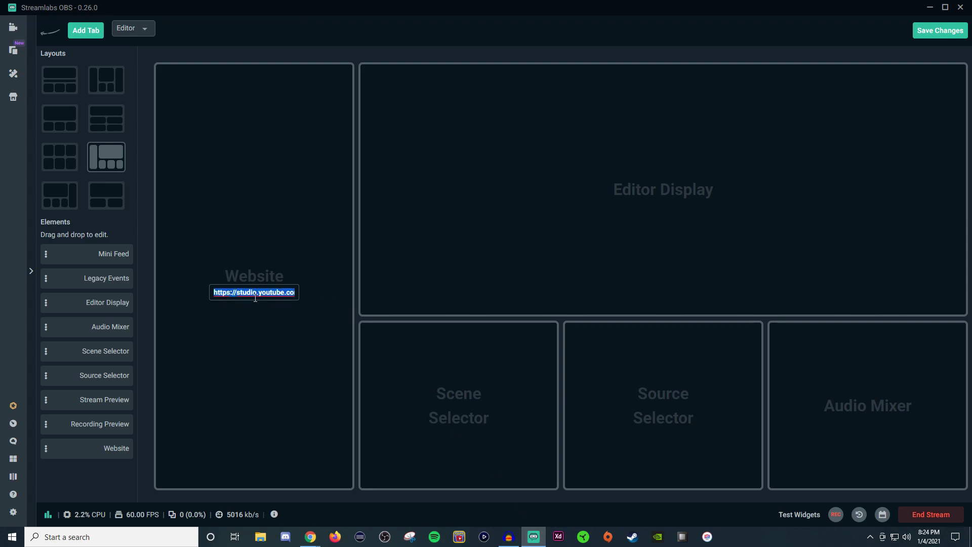
{"action": "key", "text": "ctrl+v"}
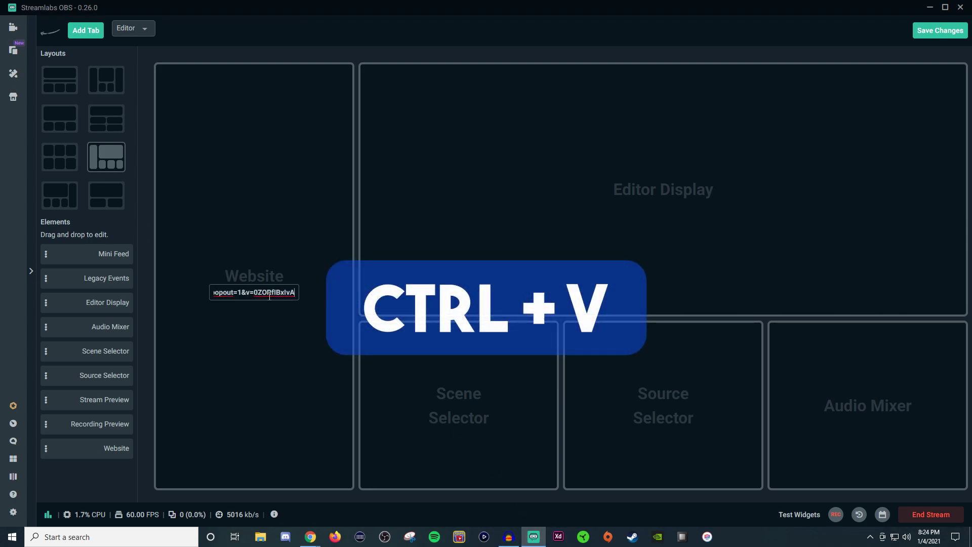
{"action": "left_click", "coordinate": [937, 30]}
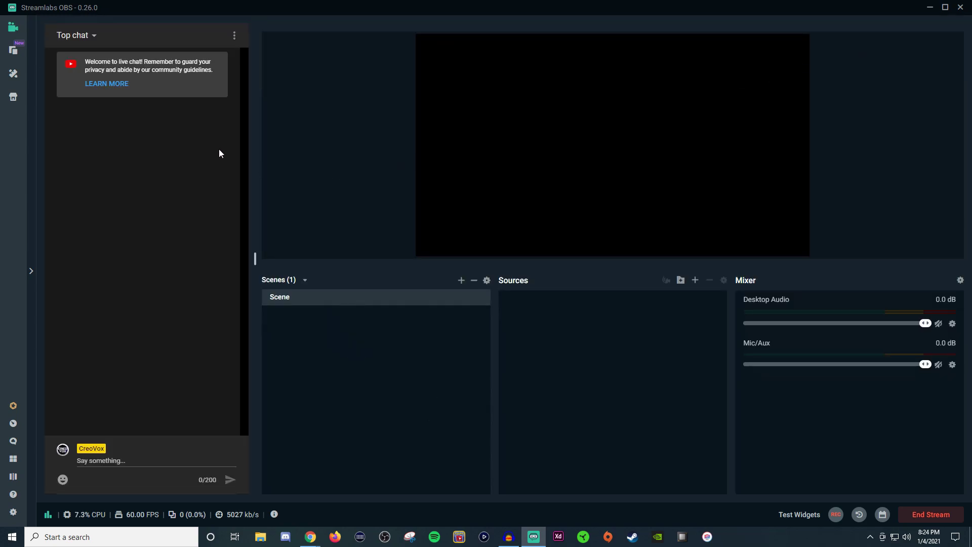
{"action": "left_click", "coordinate": [31, 273]}
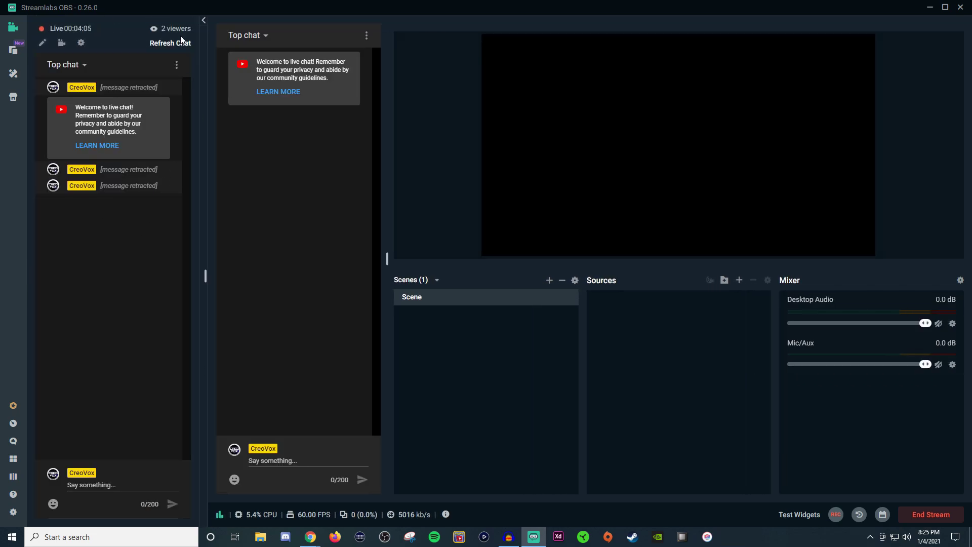
{"action": "left_click", "coordinate": [204, 21]}
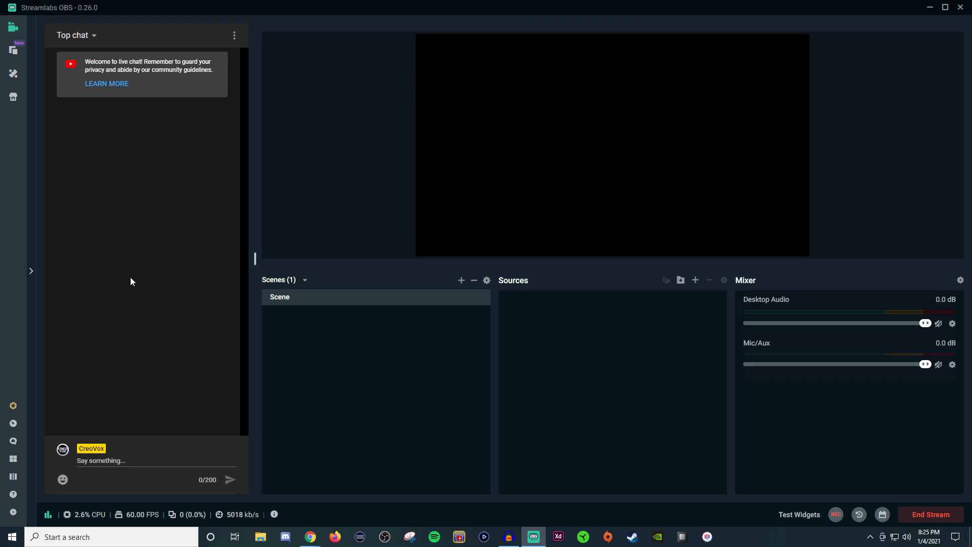
Step: Add a Chatbox widget source to the scene with its default name and settings
{"action": "left_click", "coordinate": [695, 280]}
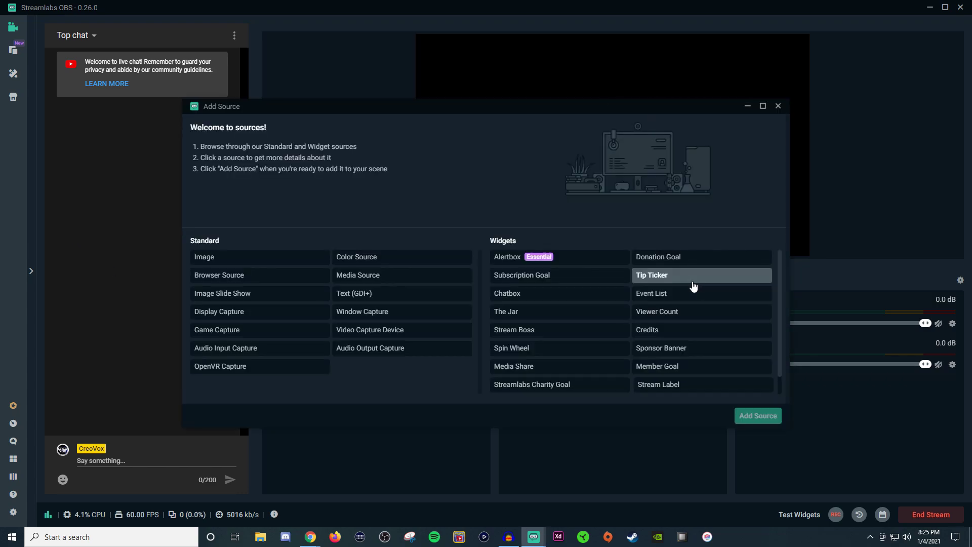
{"action": "left_click", "coordinate": [539, 297]}
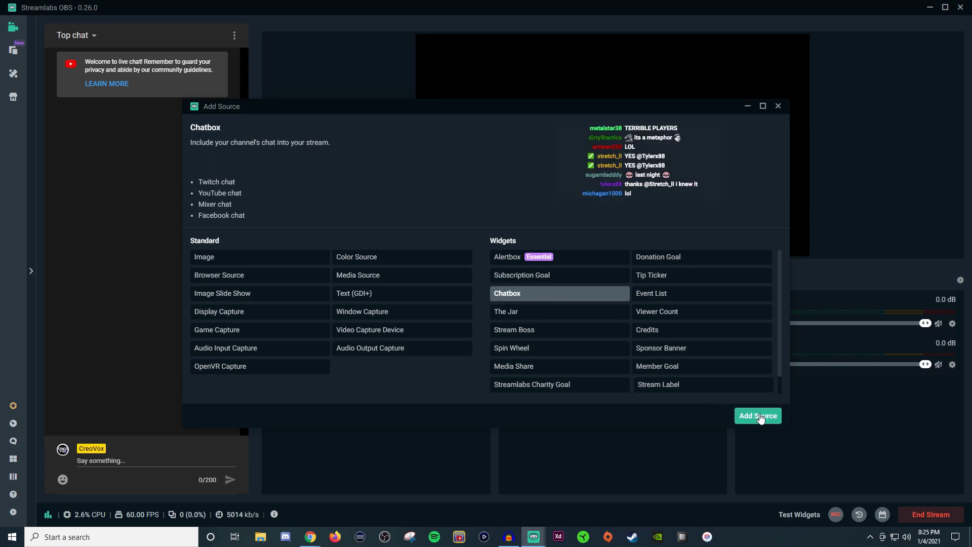
{"action": "left_click", "coordinate": [758, 415]}
{"action": "left_click", "coordinate": [606, 333]}
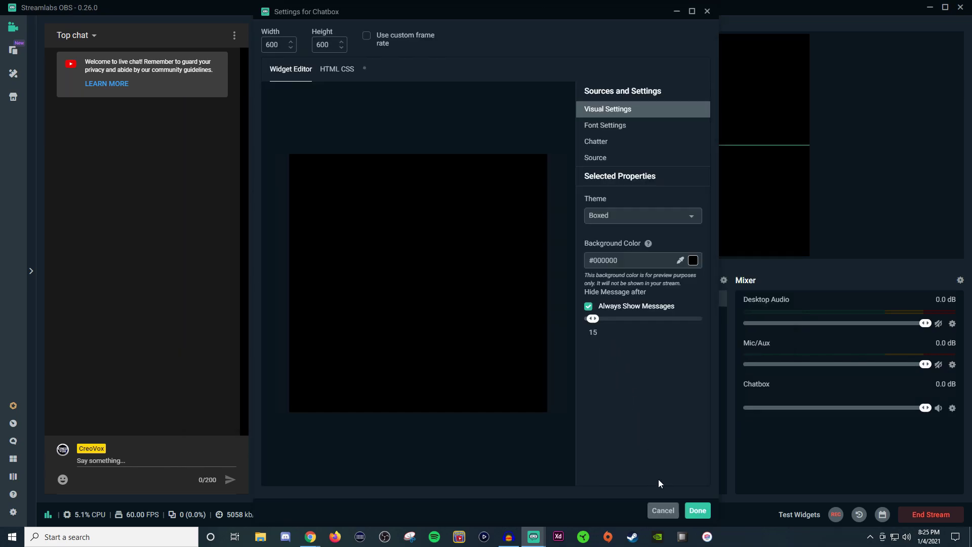
{"action": "left_click", "coordinate": [696, 509]}
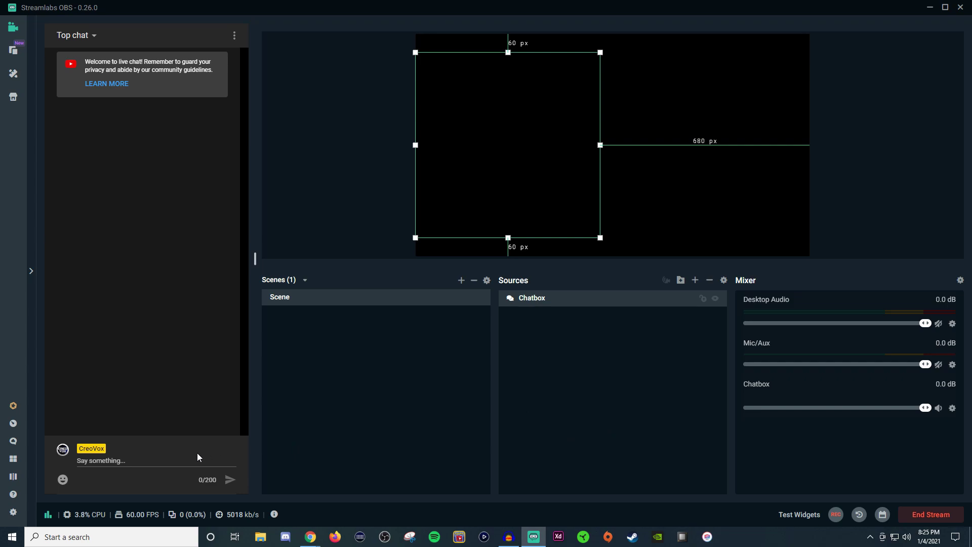
Step: Send the test message '...' from the docked chat
{"action": "left_click", "coordinate": [168, 458]}
{"action": "type", "text": "..."}
{"action": "key", "text": "Return"}
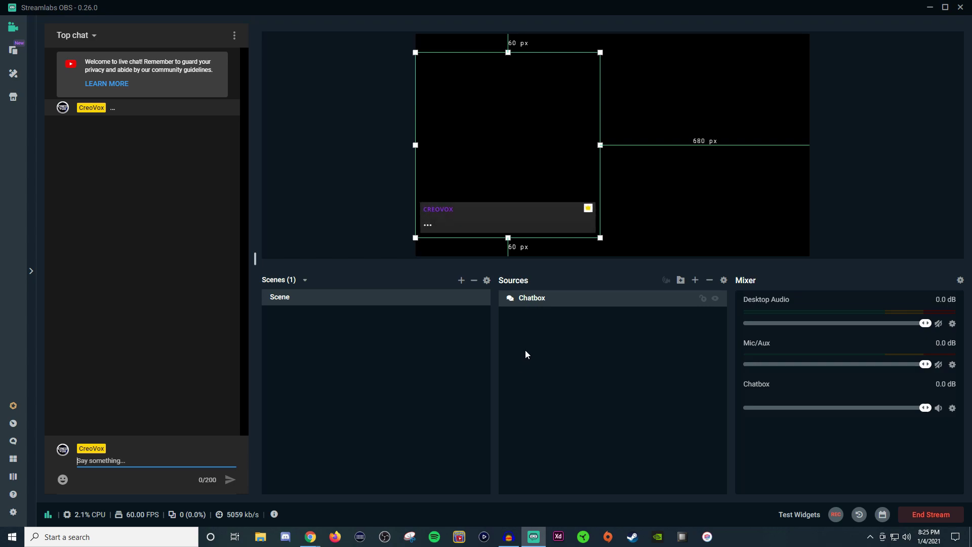
Step: Review the Chatbox's Source settings in its Properties, then close them
{"action": "right_click", "coordinate": [540, 304]}
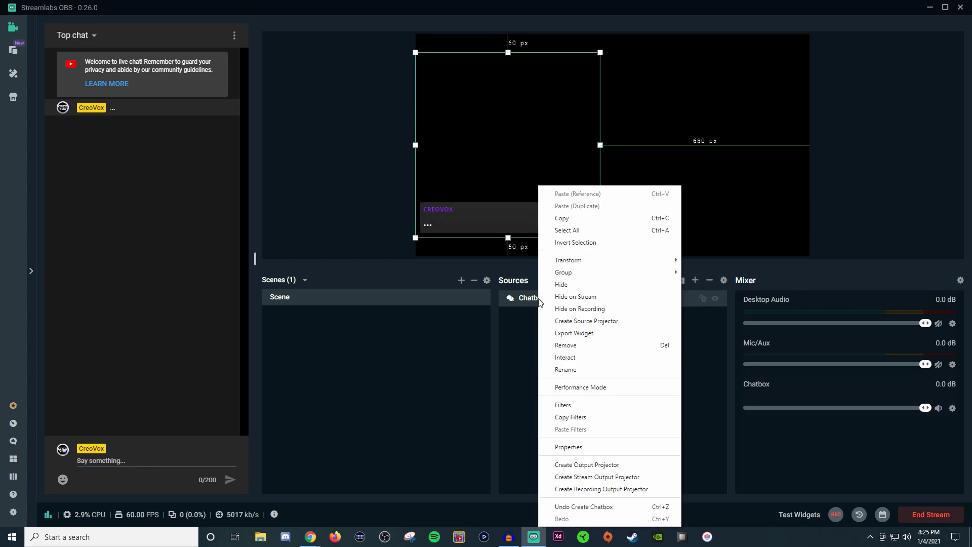
{"action": "left_click", "coordinate": [569, 445]}
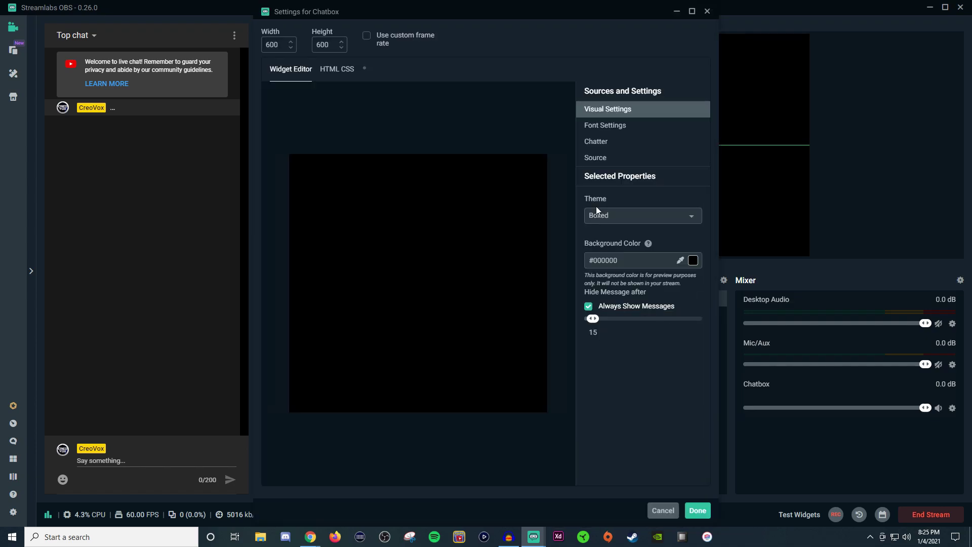
{"action": "left_click", "coordinate": [599, 161]}
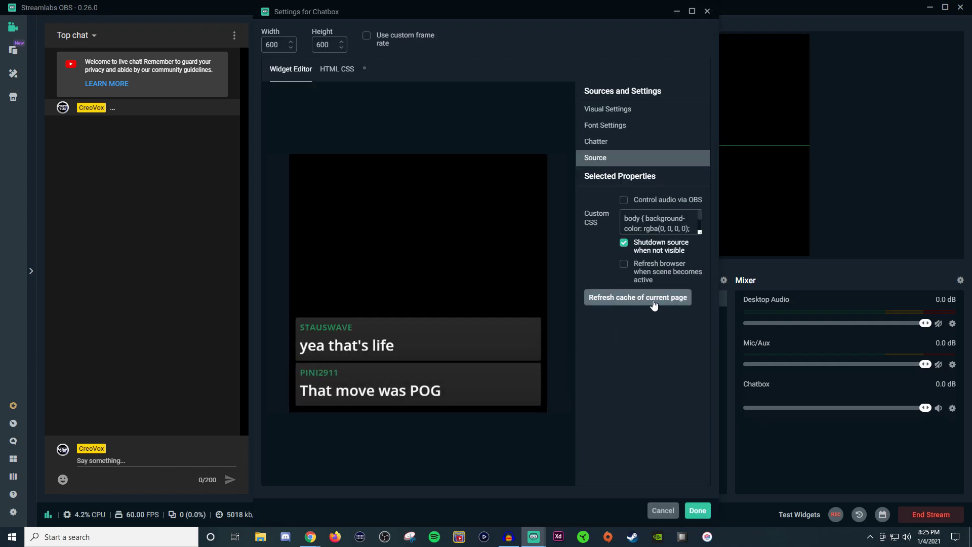
{"action": "left_click", "coordinate": [697, 510]}
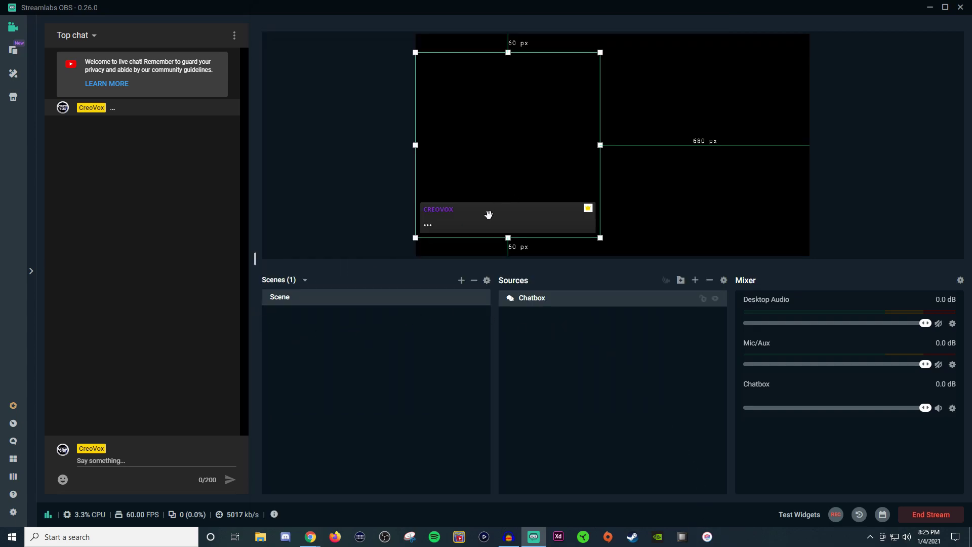
Step: Move the Chatbox right in the preview, hide it, and bring up the Add Source list
{"action": "left_click_drag", "start_coordinate": [496, 219], "coordinate": [531, 230]}
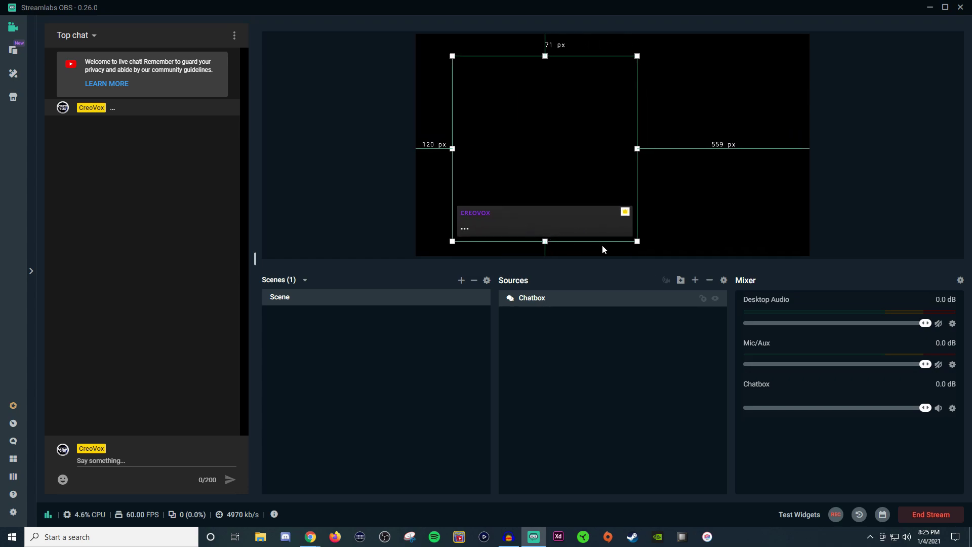
{"action": "left_click", "coordinate": [714, 298]}
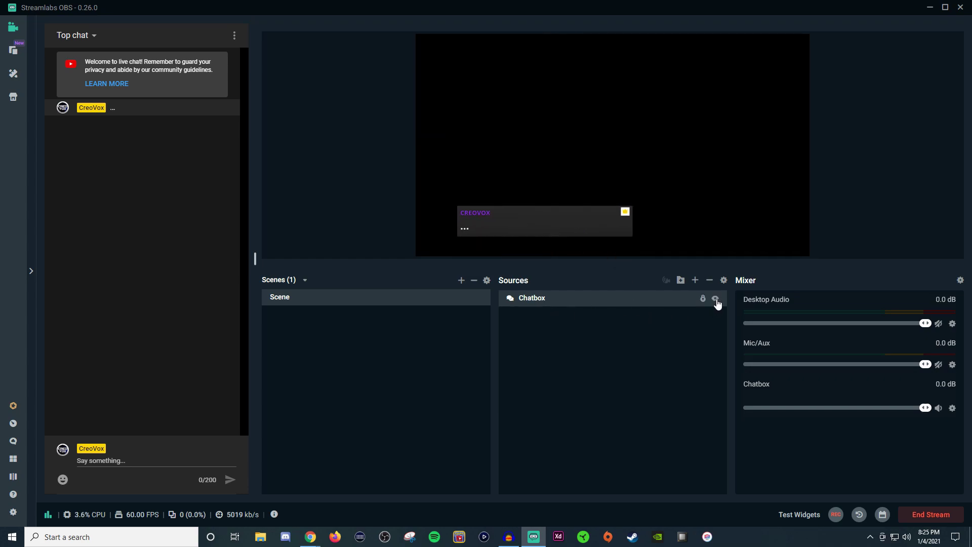
{"action": "left_click", "coordinate": [695, 281]}
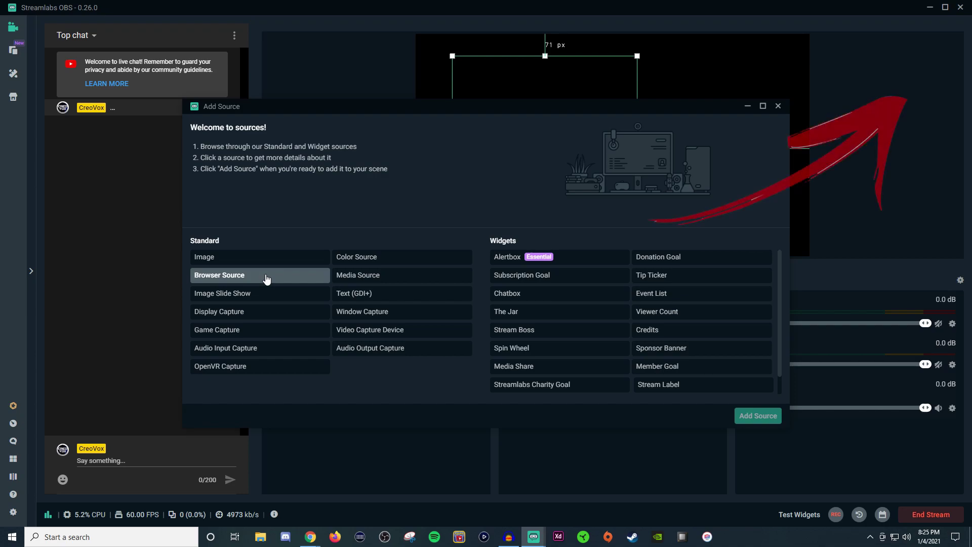
Step: Add a Browser Source whose URL is the copied YouTube popout chat address
{"action": "left_click", "coordinate": [266, 278]}
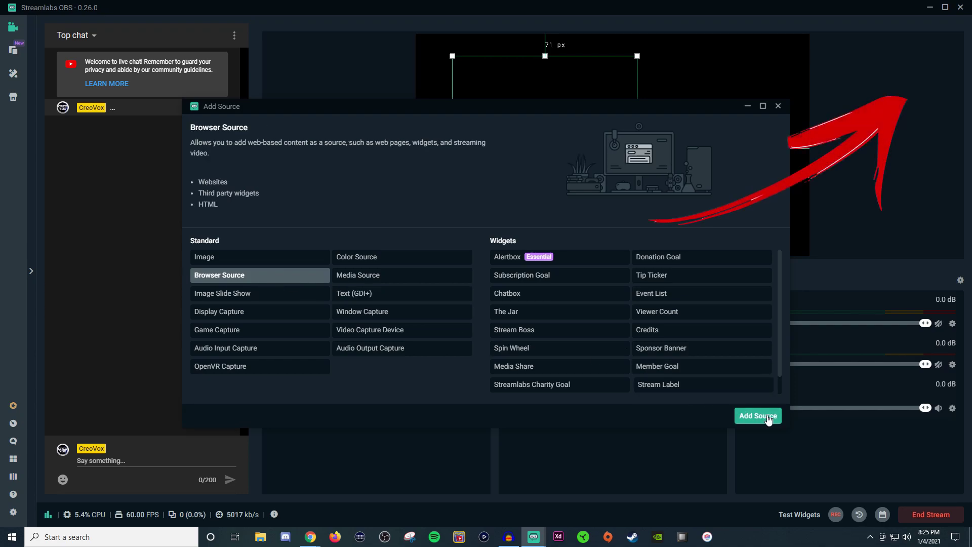
{"action": "left_click", "coordinate": [758, 415]}
{"action": "left_click", "coordinate": [602, 336]}
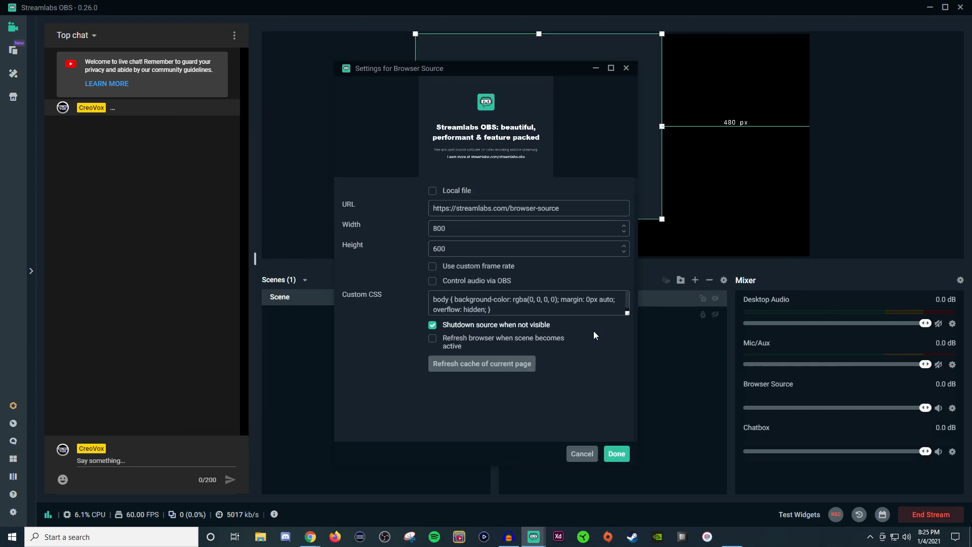
{"action": "key", "text": "ctrl+a"}
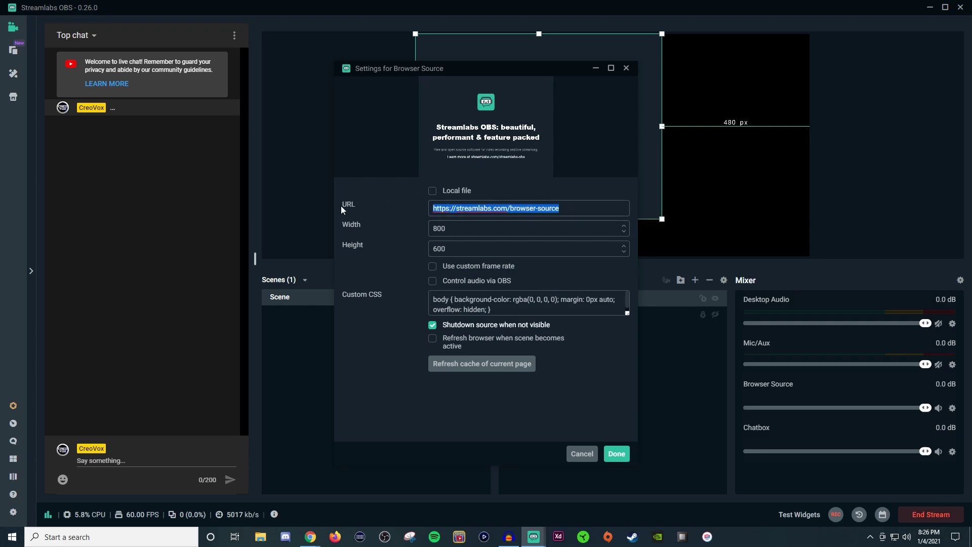
{"action": "type", "text": "https://studio.youtube.com/live_chat?is_popout=1&v=0ZORfIBxIvA"}
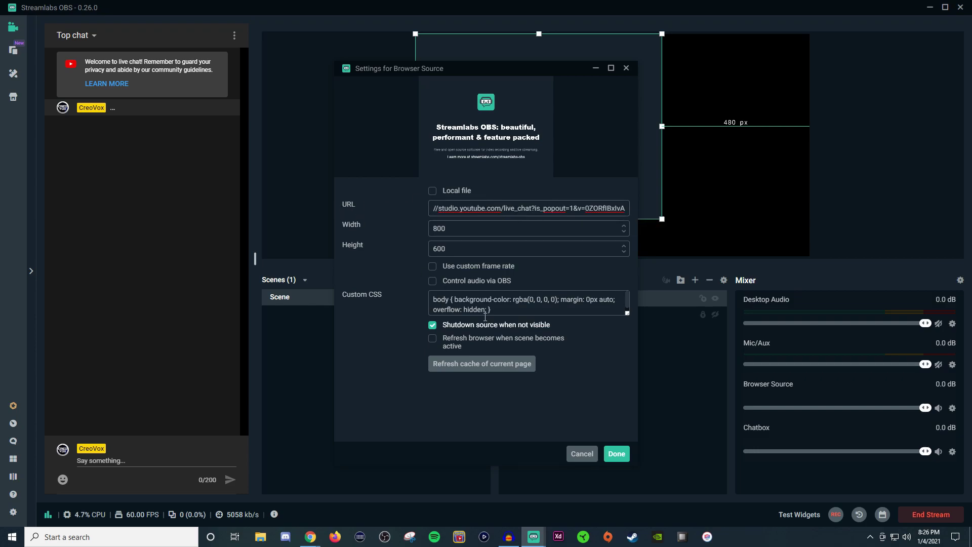
{"action": "left_click", "coordinate": [616, 453]}
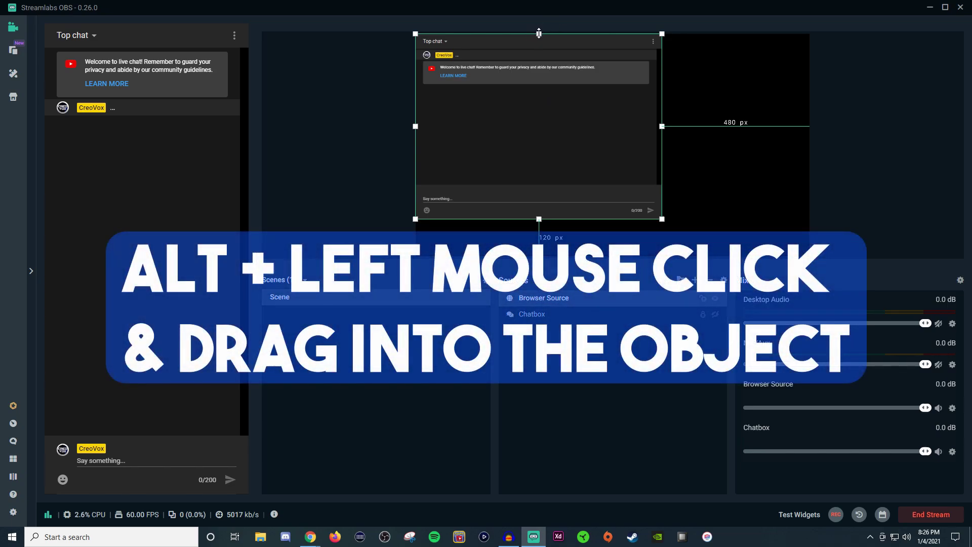
Step: Crop the chat's header, right edge, message bar and left sliver, then move and resize it
{"action": "left_click_drag", "start_coordinate": [539, 34], "coordinate": [540, 61]}
{"action": "left_click_drag", "start_coordinate": [661, 140], "coordinate": [657, 140]}
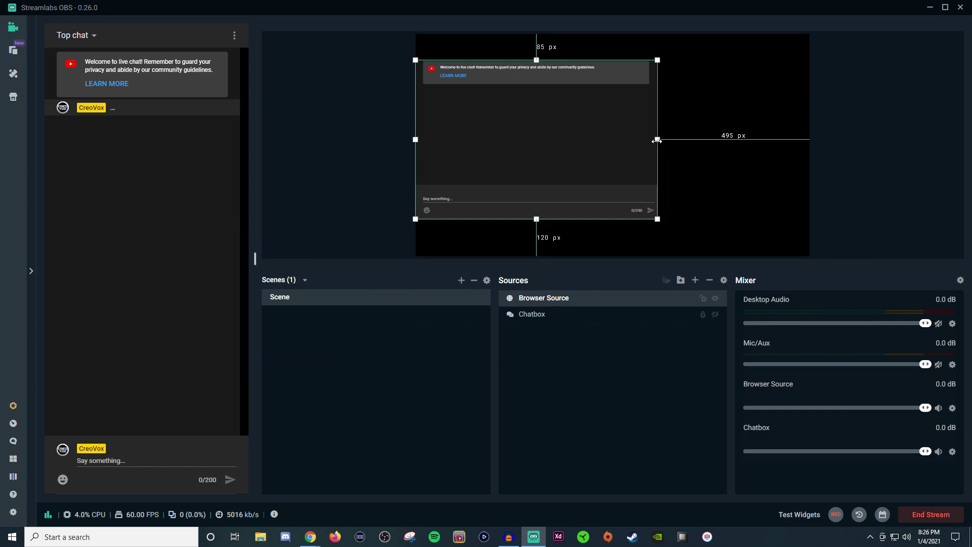
{"action": "left_click_drag", "start_coordinate": [536, 219], "coordinate": [537, 183]}
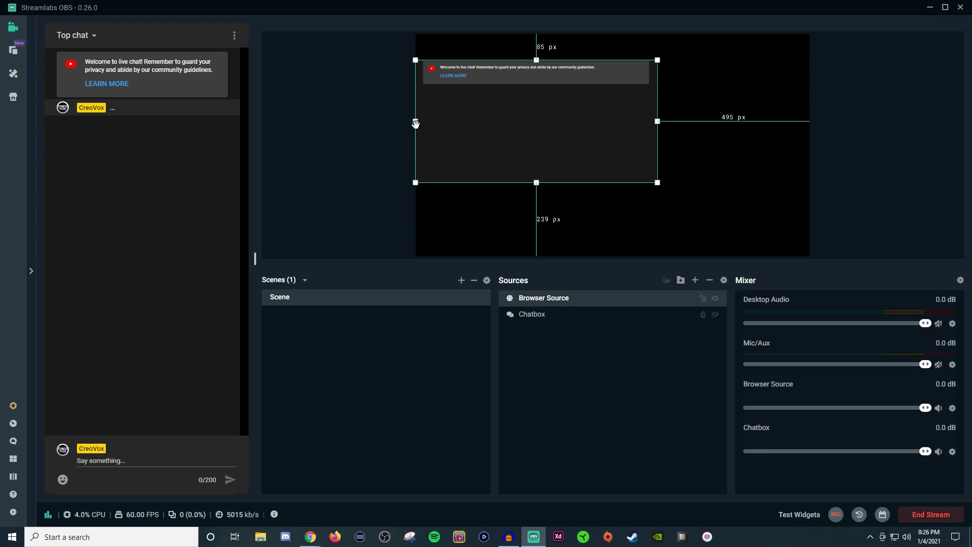
{"action": "left_click_drag", "start_coordinate": [417, 122], "coordinate": [421, 124]}
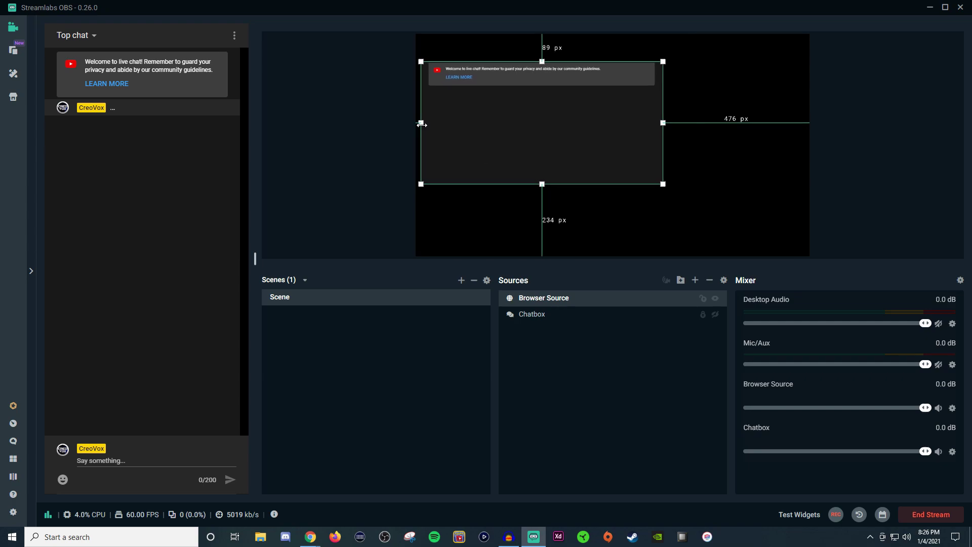
{"action": "left_click_drag", "start_coordinate": [542, 145], "coordinate": [587, 155]}
{"action": "mouse_move", "coordinate": [714, 131]}
{"action": "left_mouse_down"}
{"action": "mouse_move", "coordinate": [648, 133]}
{"action": "mouse_move", "coordinate": [702, 136]}
{"action": "left_mouse_up"}
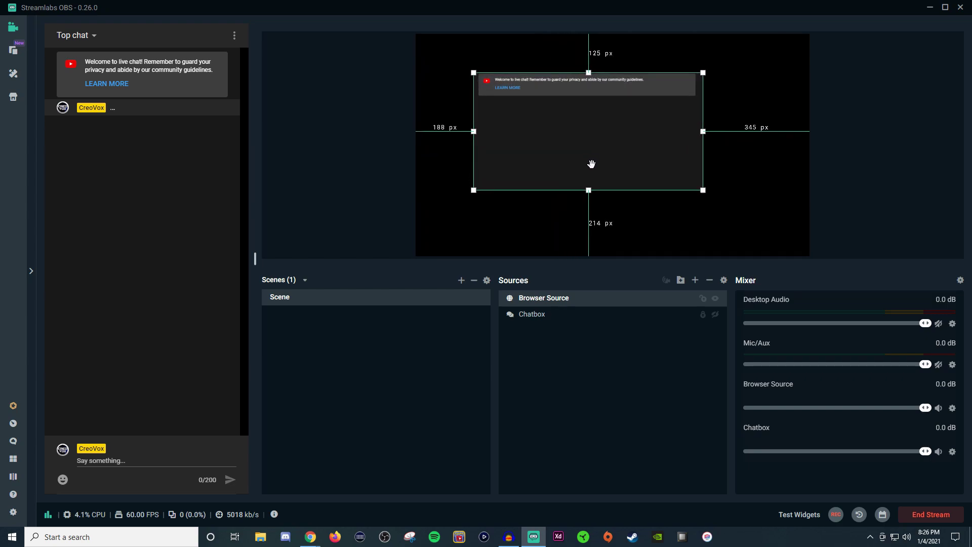
Step: Reset the chat source's transform to its original size and position
{"action": "right_click", "coordinate": [547, 152]}
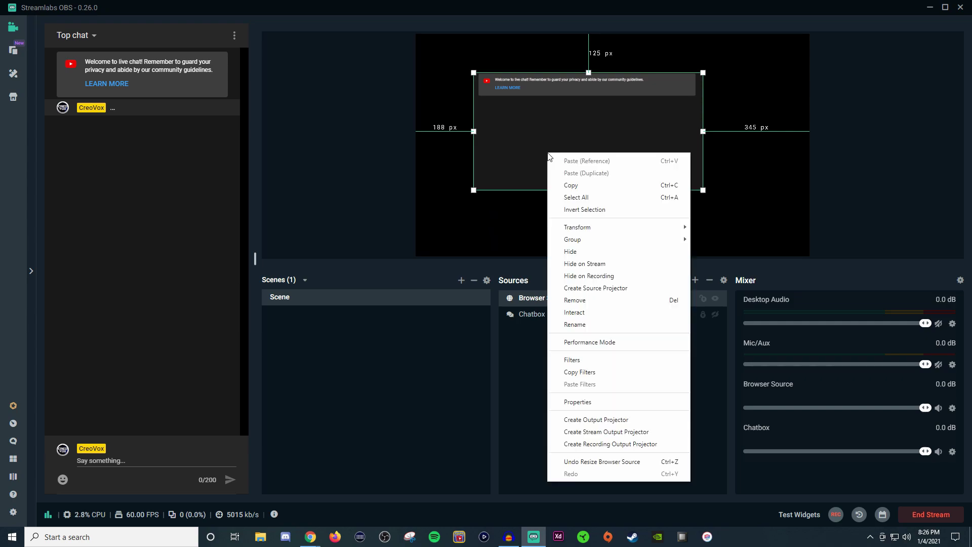
{"action": "mouse_move", "coordinate": [594, 230]}
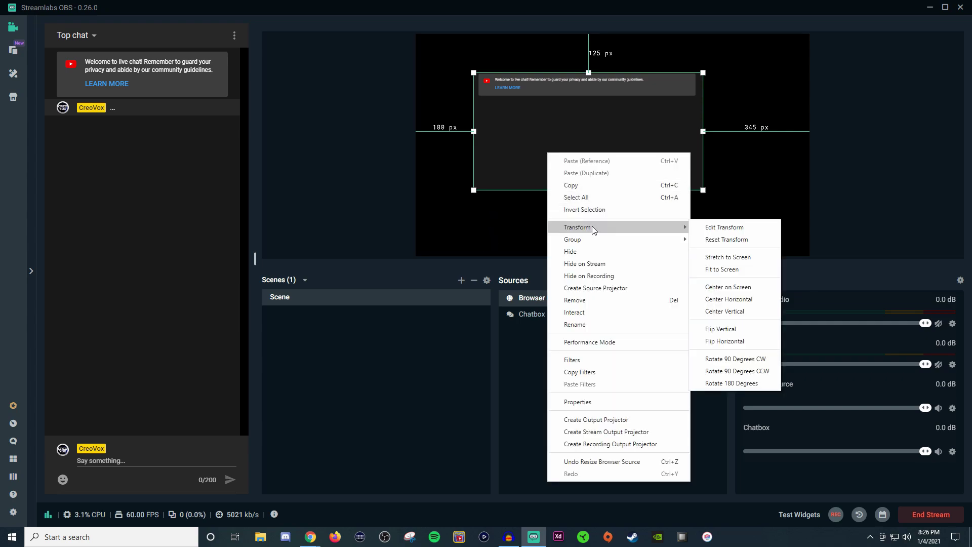
{"action": "left_click", "coordinate": [735, 241]}
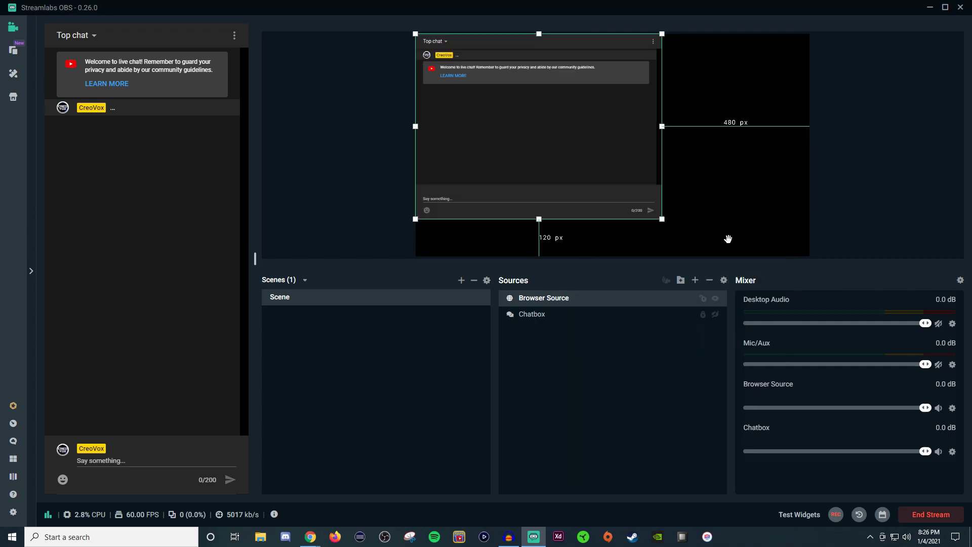
Step: Start a new filter on the chat source with Crop/Pad as the filter type
{"action": "right_click", "coordinate": [541, 147]}
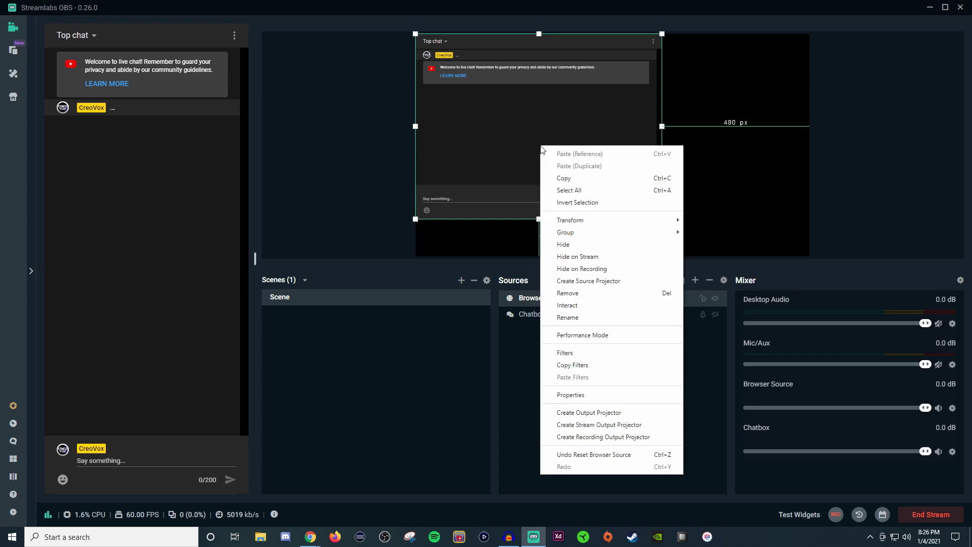
{"action": "left_click", "coordinate": [568, 353]}
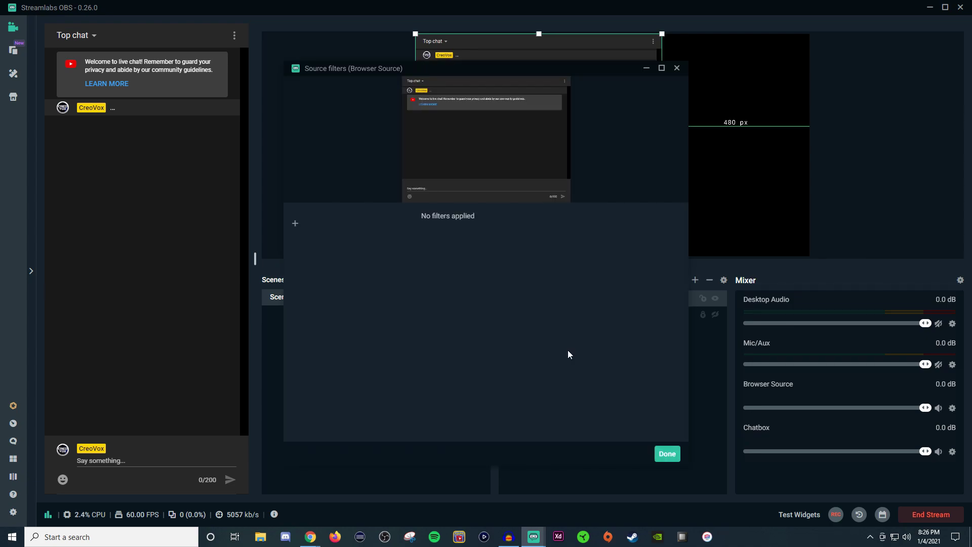
{"action": "left_click", "coordinate": [295, 224]}
{"action": "left_click", "coordinate": [426, 181]}
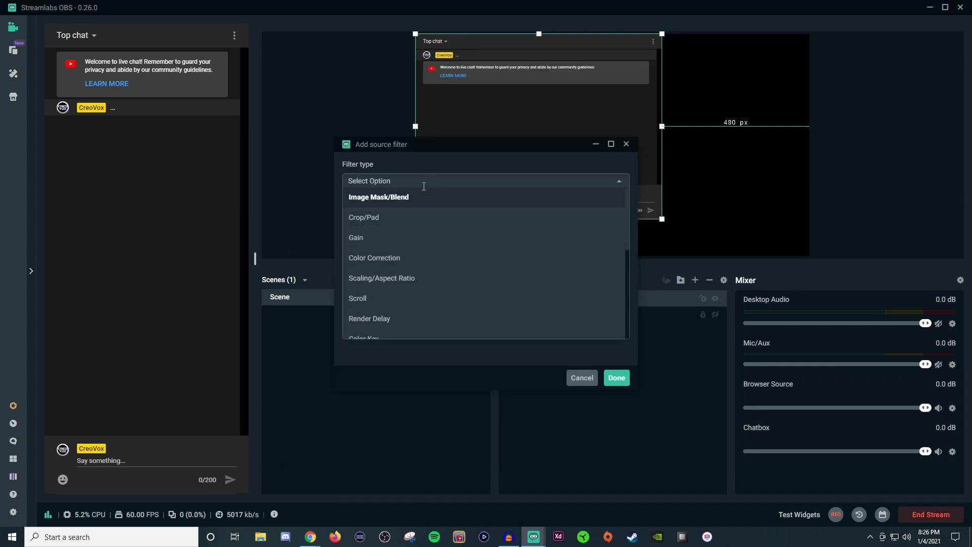
{"action": "scroll", "coordinate": [440, 241], "scroll_direction": "down", "scroll_amount": 3}
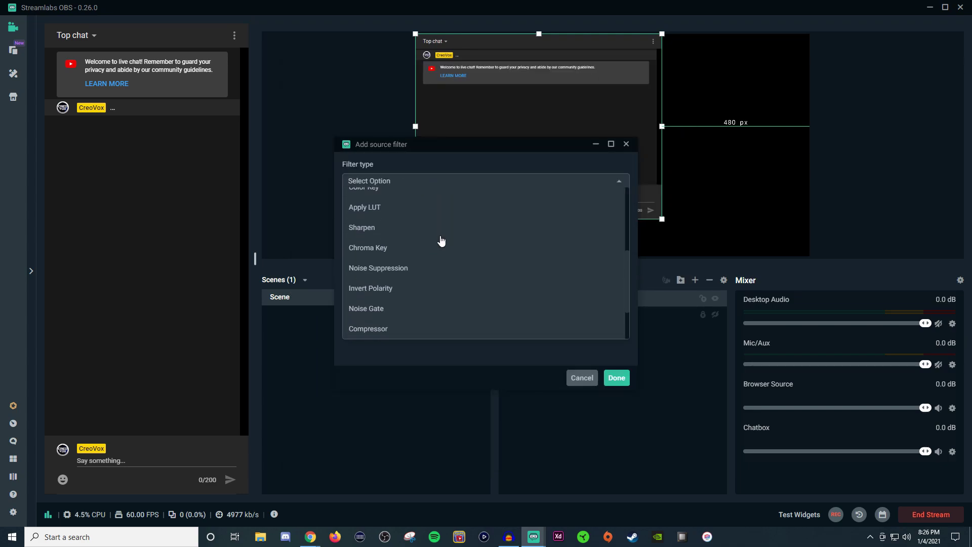
{"action": "scroll", "coordinate": [441, 241], "scroll_direction": "down", "scroll_amount": 3}
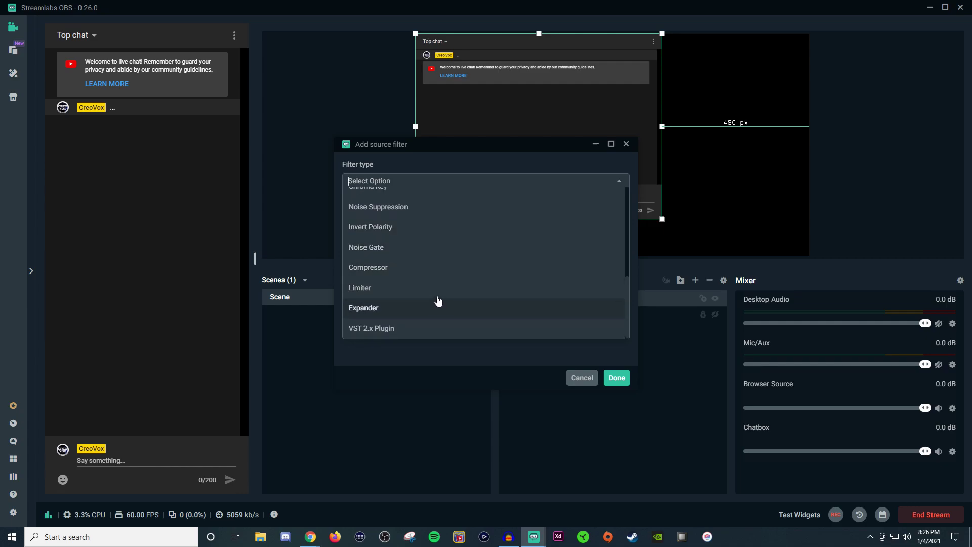
{"action": "scroll", "coordinate": [438, 301], "scroll_direction": "up", "scroll_amount": 6}
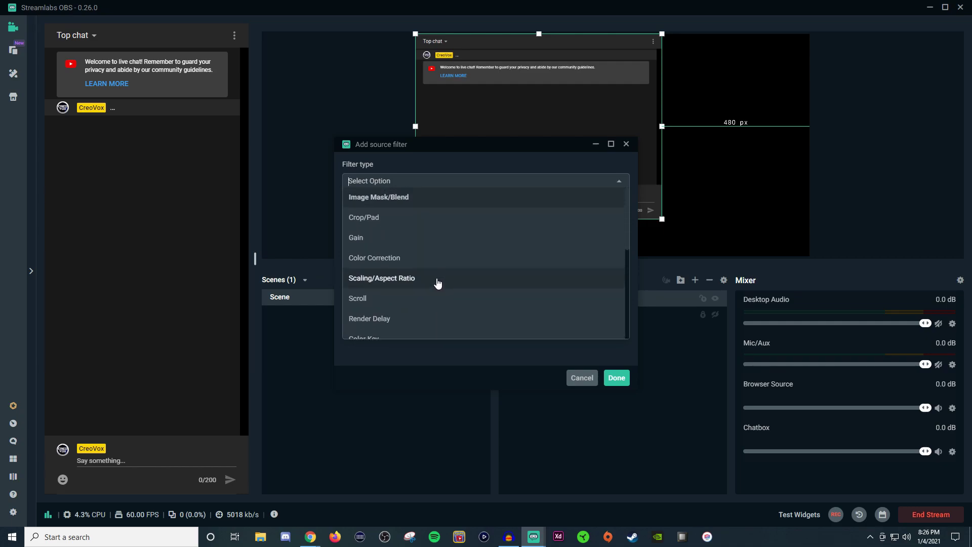
{"action": "left_click", "coordinate": [393, 217]}
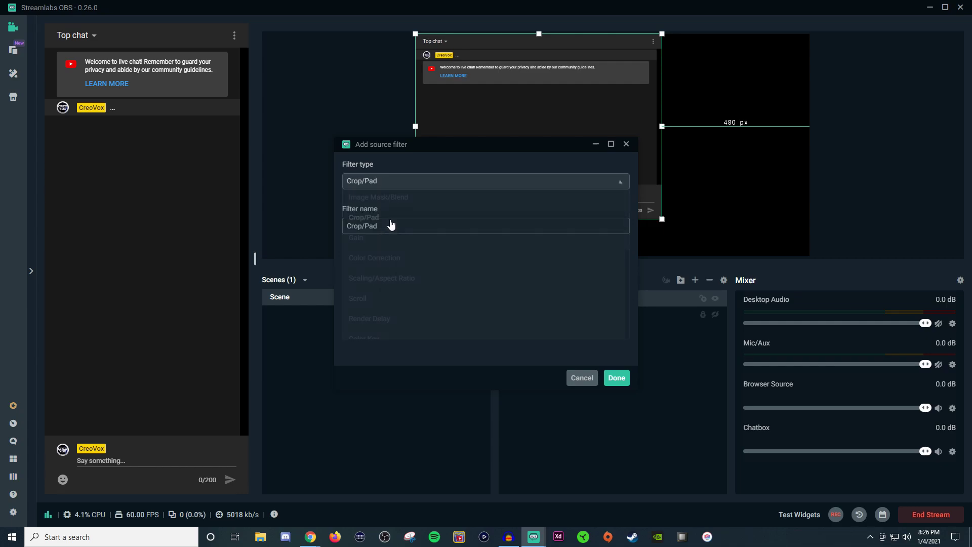
Step: Create the Crop/Pad filter and raise its Left crop to 15
{"action": "left_click", "coordinate": [618, 379]}
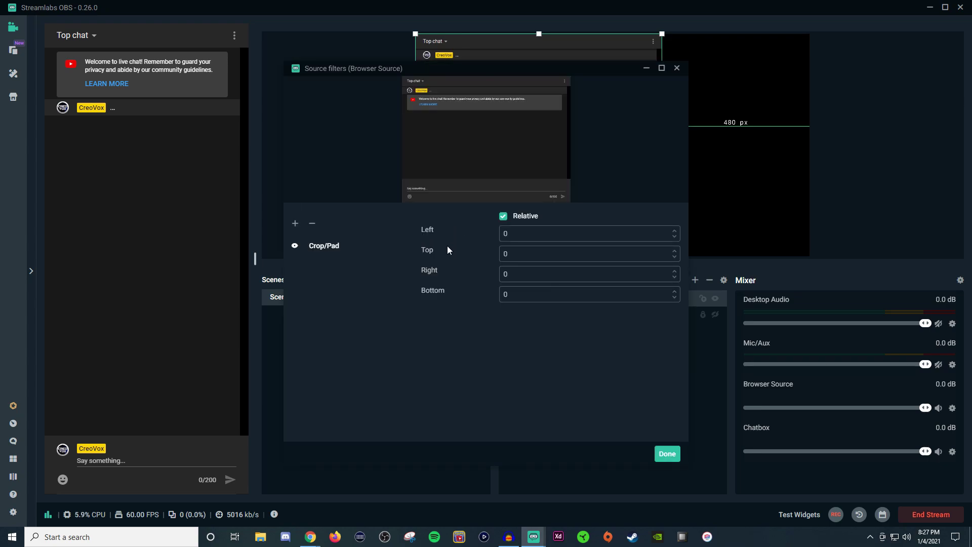
{"action": "left_click", "coordinate": [674, 230]}
{"action": "double_click", "coordinate": [675, 231]}
{"action": "double_click", "coordinate": [675, 231]}
{"action": "double_click", "coordinate": [674, 231]}
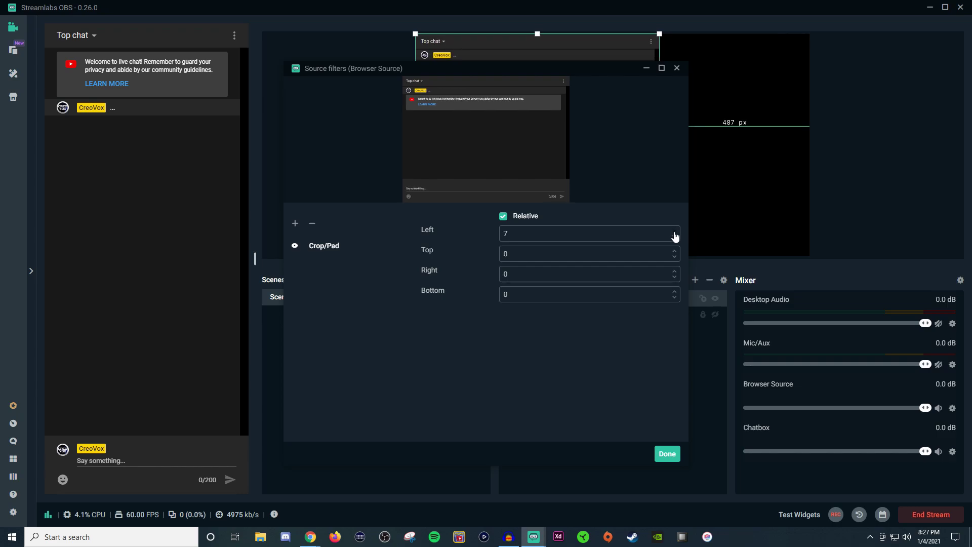
{"action": "triple_click", "coordinate": [674, 231]}
{"action": "double_click", "coordinate": [675, 231]}
{"action": "triple_click", "coordinate": [674, 231]}
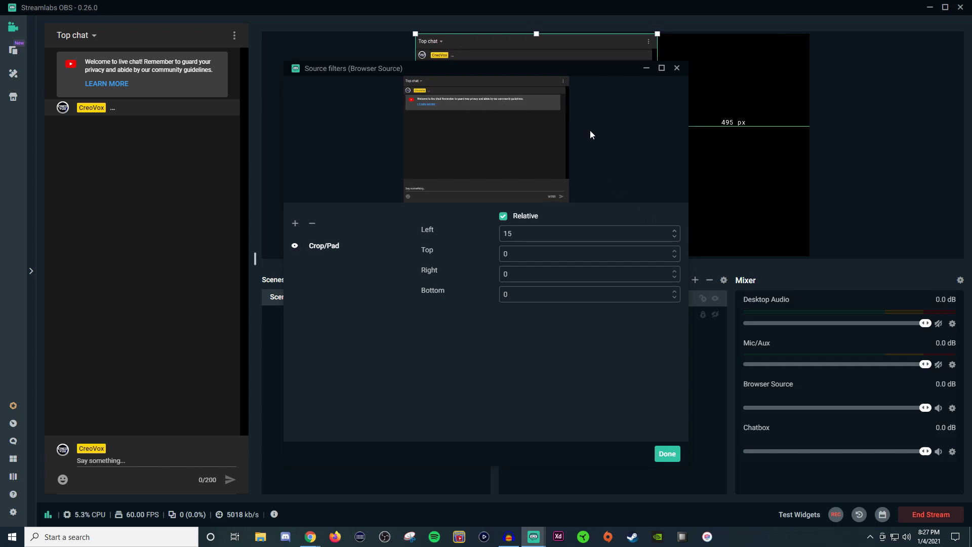
Step: Set the Top and Right crop to 50 each and close the filter settings
{"action": "left_click_drag", "start_coordinate": [493, 68], "coordinate": [525, 182]}
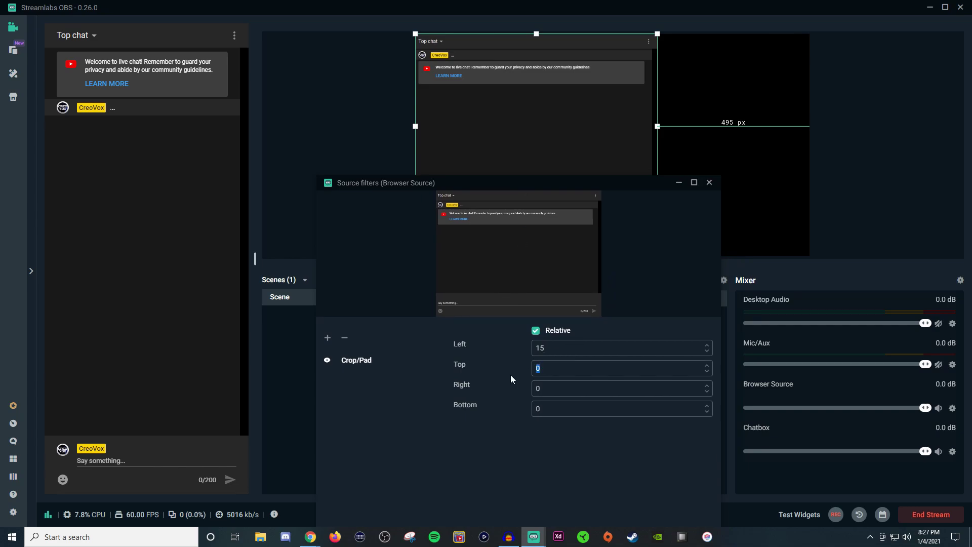
{"action": "type", "text": "50"}
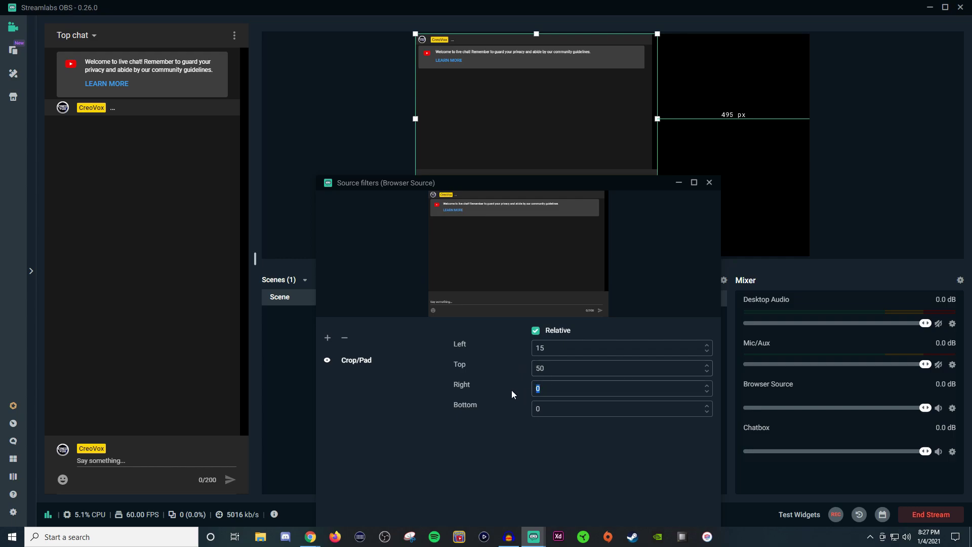
{"action": "type", "text": "50"}
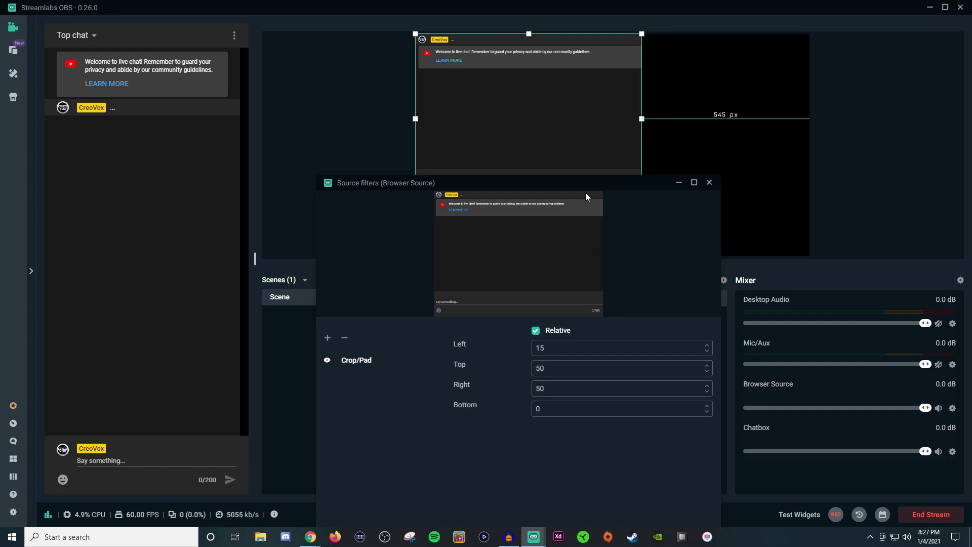
{"action": "left_click_drag", "start_coordinate": [585, 191], "coordinate": [563, 95]}
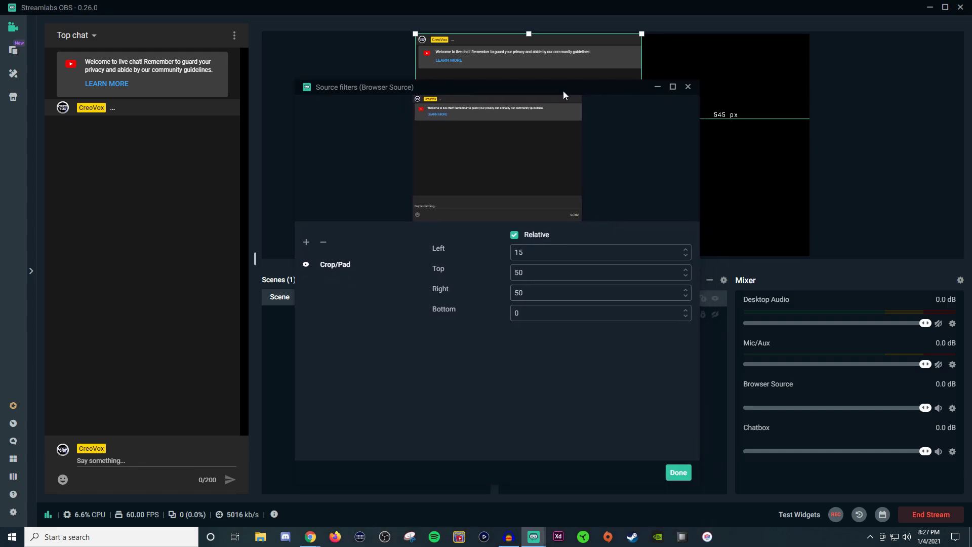
{"action": "left_click", "coordinate": [678, 472]}
Step: Drag the cropped chat to sit 426 px from the right and 124 px from the bottom
{"action": "left_click_drag", "start_coordinate": [567, 163], "coordinate": [600, 180]}
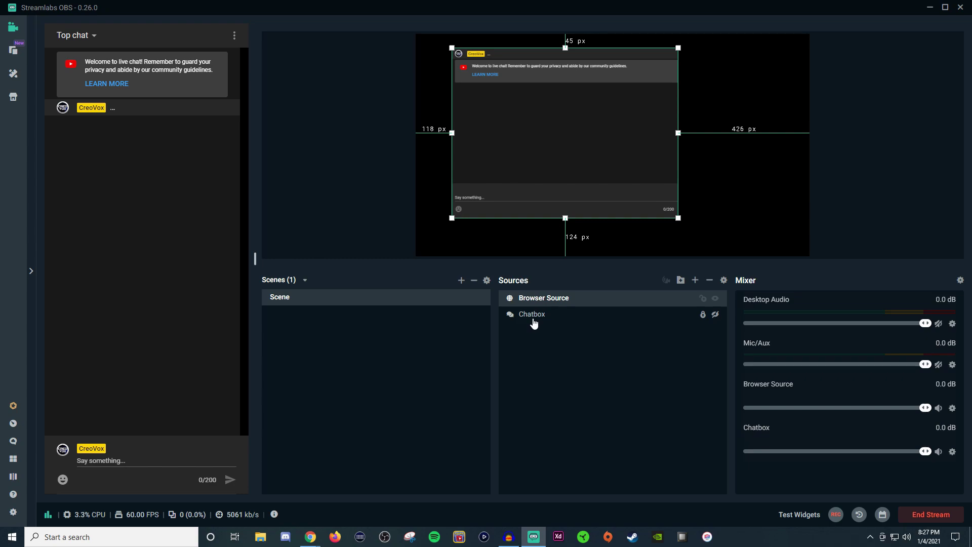
Step: Hide the YouTube chat Browser Source and make the Chatbox widget visible
{"action": "left_click", "coordinate": [712, 299]}
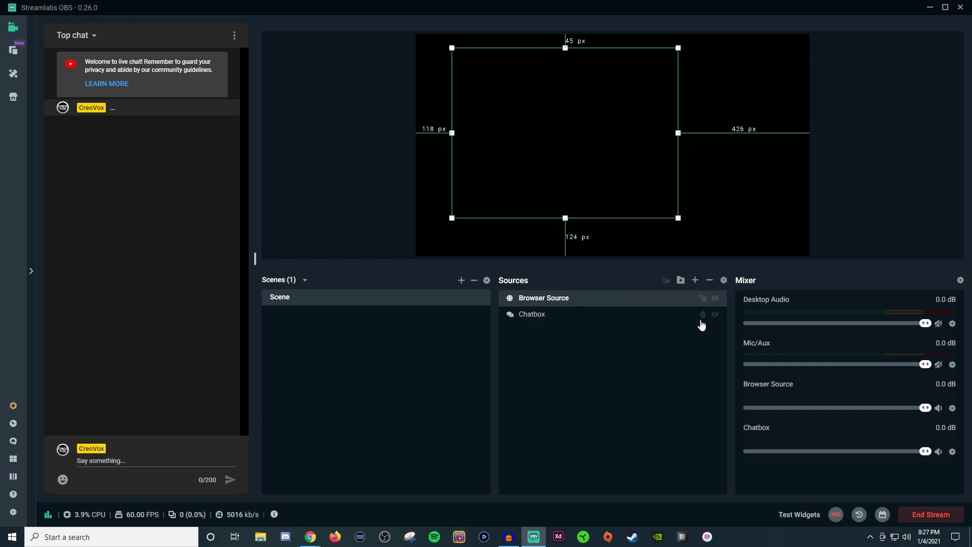
{"action": "left_click", "coordinate": [716, 315]}
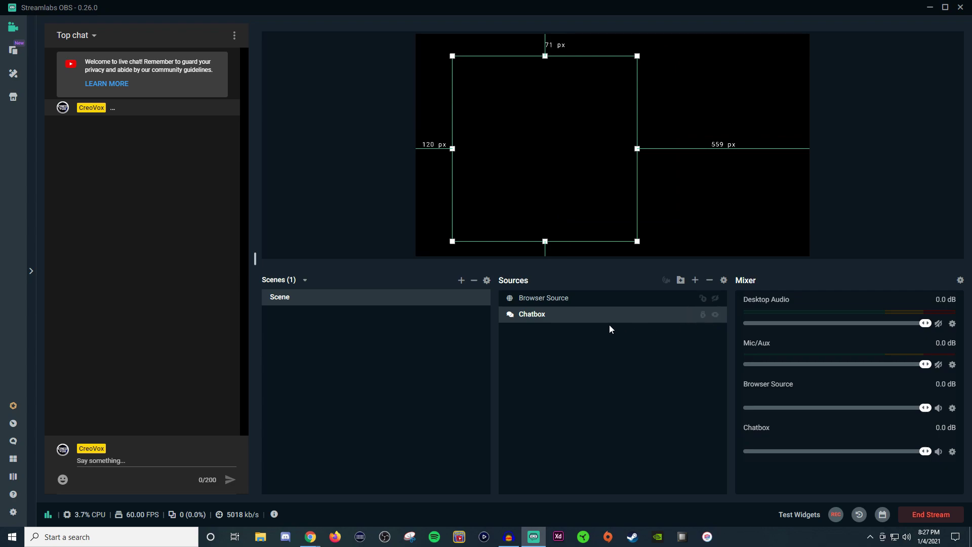